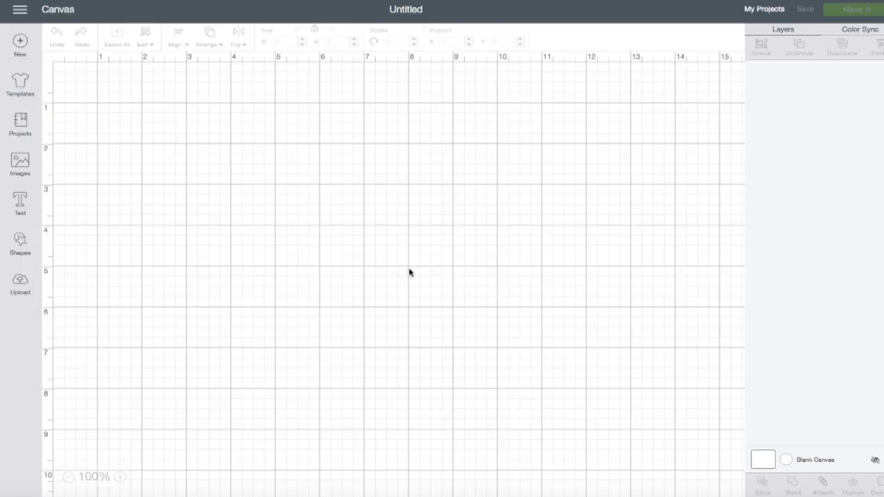
- Add a square, unlock its proportions and size it to 4 in wide by 5.25 in high
{"action": "left_click", "coordinate": [21, 246]}
{"action": "left_click", "coordinate": [69, 164]}
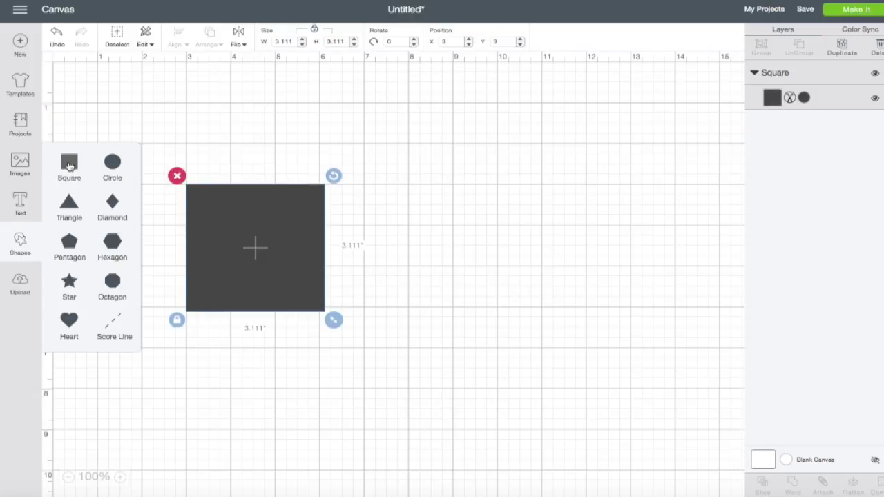
{"action": "left_click", "coordinate": [178, 322]}
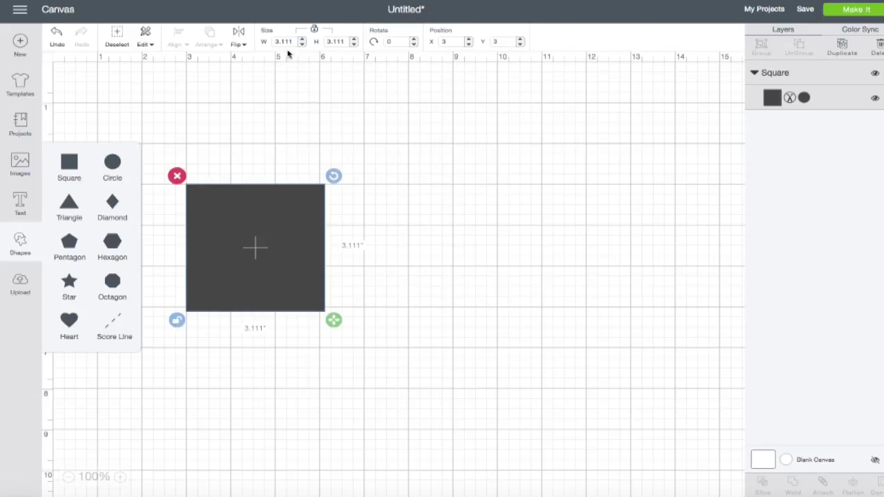
{"action": "left_click_drag", "start_coordinate": [292, 42], "coordinate": [270, 42]}
{"action": "type", "text": "4"}
{"action": "key", "text": "Return"}
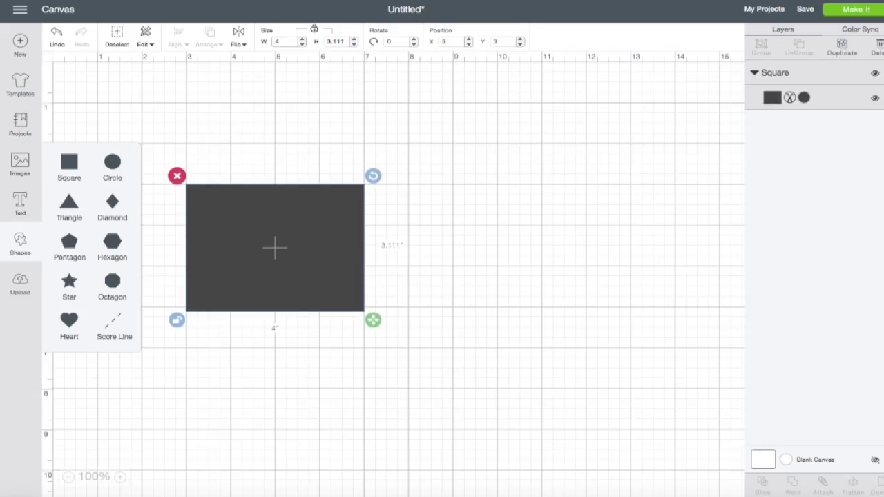
{"action": "left_click", "coordinate": [345, 41]}
{"action": "type", "text": "3.107"}
{"action": "key", "text": "Return"}
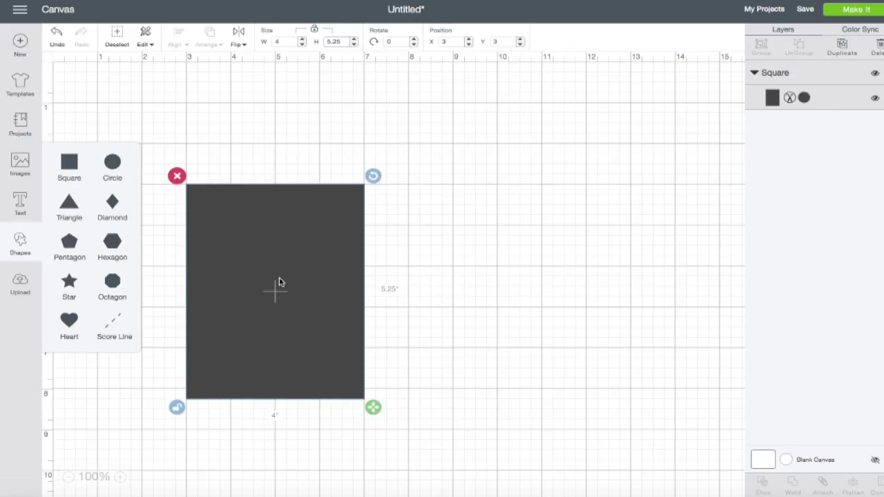
- Add a circle, shrink it to about 2.64 in and centre it across the upper part of the rectangle
{"action": "left_click", "coordinate": [113, 164]}
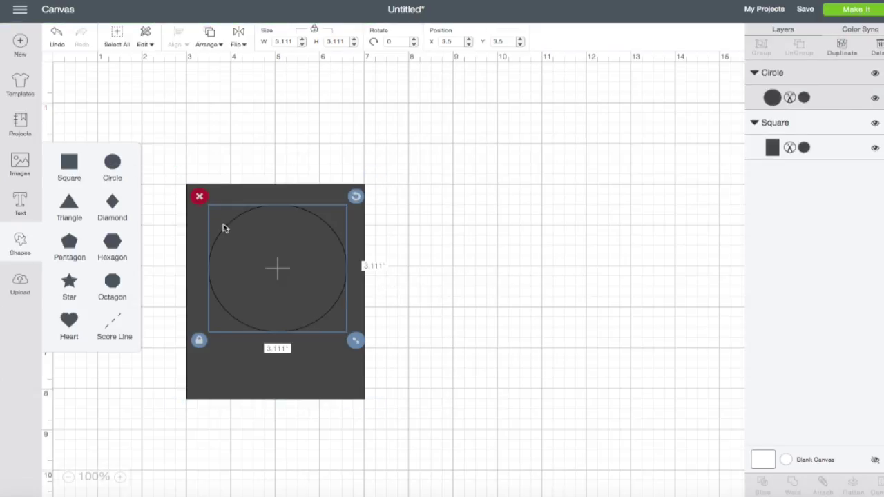
{"action": "left_click_drag", "start_coordinate": [356, 343], "coordinate": [335, 321]}
{"action": "left_click_drag", "start_coordinate": [270, 259], "coordinate": [276, 262]}
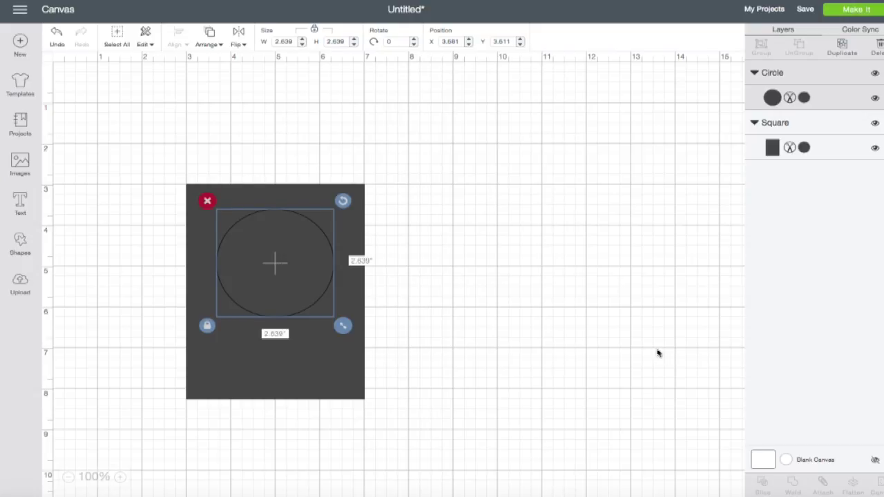
- Slice the circle out of the rectangle and move the two resulting circles away from the cut-out
{"action": "left_click", "coordinate": [560, 306]}
{"action": "left_click_drag", "start_coordinate": [115, 132], "coordinate": [435, 461]}
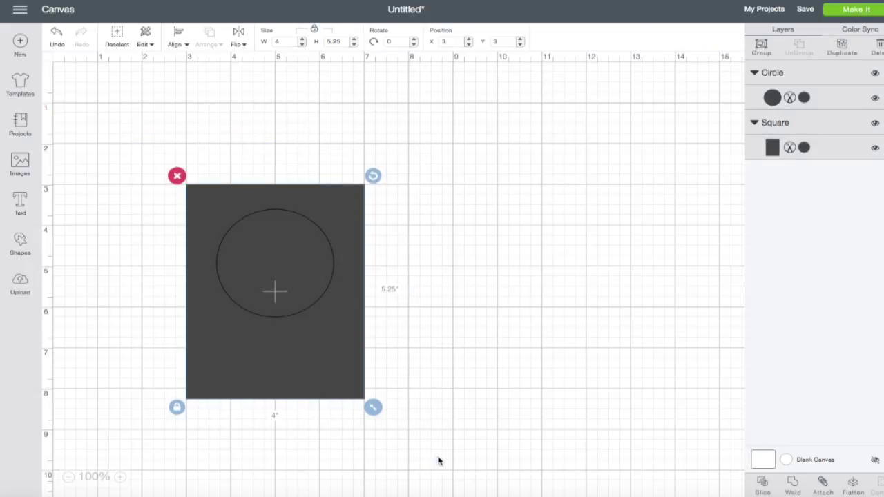
{"action": "left_click", "coordinate": [761, 485]}
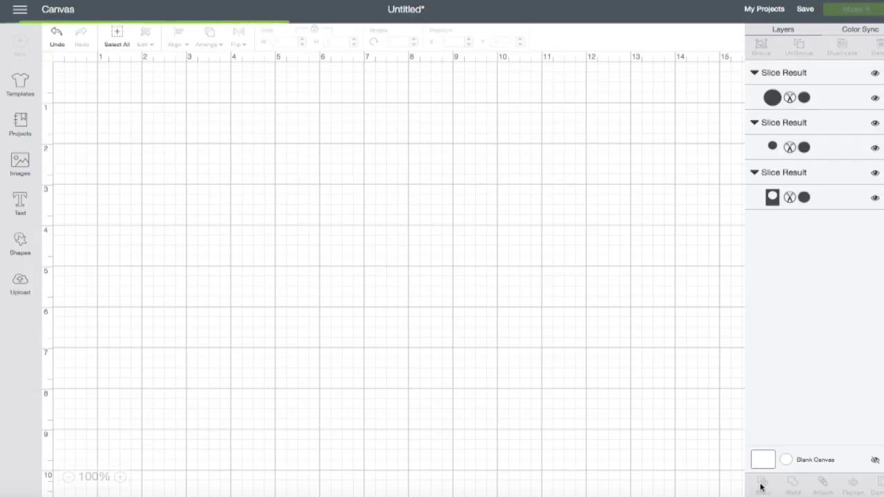
{"action": "left_click_drag", "start_coordinate": [282, 257], "coordinate": [532, 150]}
{"action": "left_click_drag", "start_coordinate": [276, 271], "coordinate": [539, 300]}
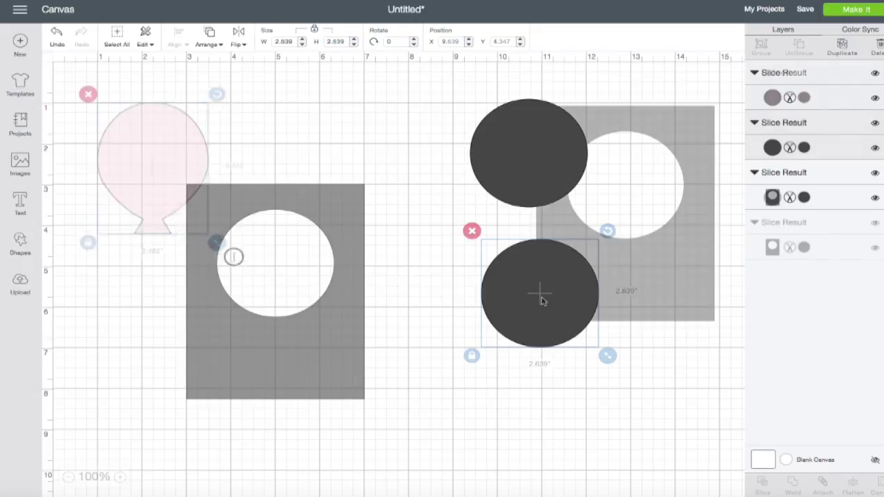
- Enlarge the pink balloon to about 5.29 by 6.86 in and position it in the canvas space beside the sliced pieces
{"action": "left_click_drag", "start_coordinate": [233, 256], "coordinate": [339, 394]}
{"action": "left_click_drag", "start_coordinate": [211, 248], "coordinate": [247, 247]}
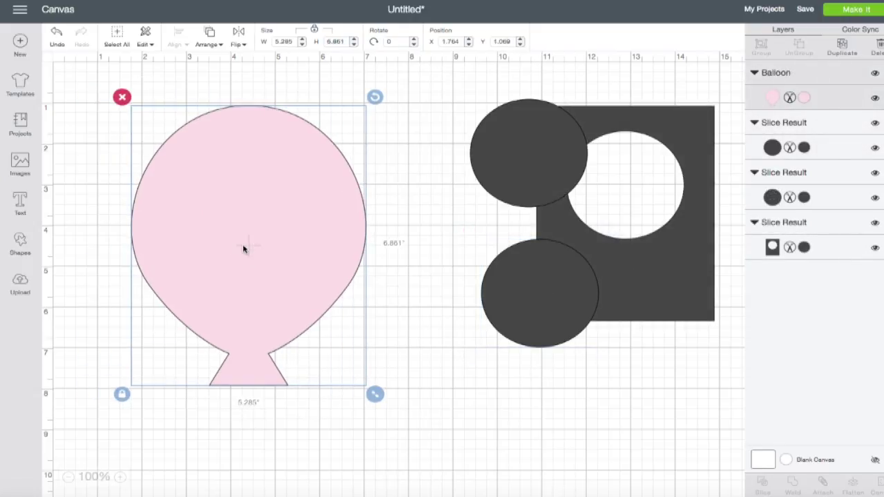
{"action": "left_click", "coordinate": [519, 150]}
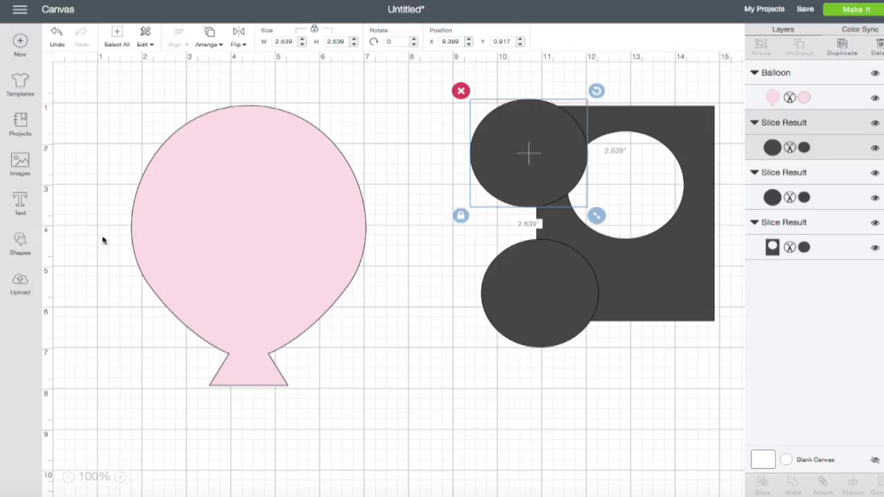
- Add a circle with unlocked proportions, stretch it into an oval about 3.71 by 4.4 in and centre it within the balloon's round body
{"action": "left_click", "coordinate": [20, 239]}
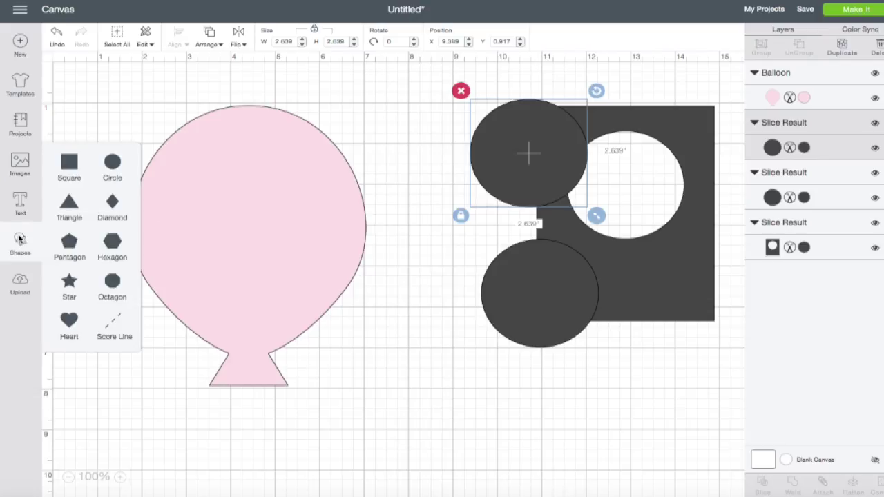
{"action": "left_click", "coordinate": [113, 162]}
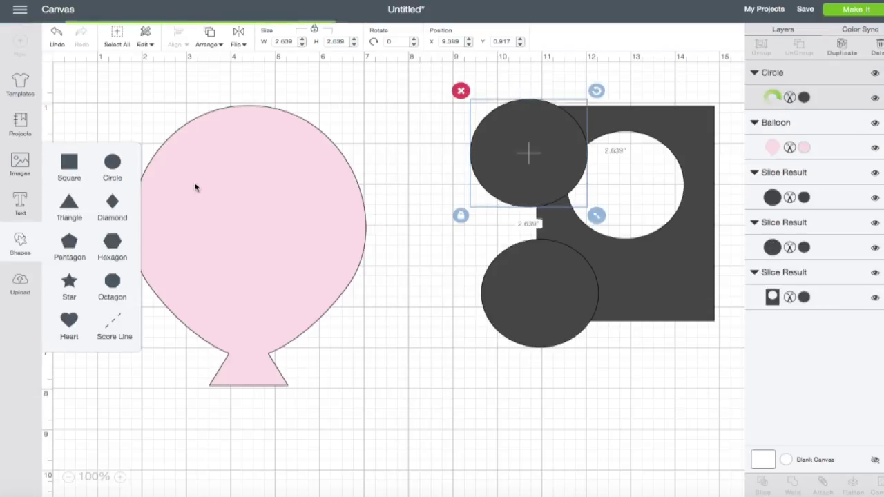
{"action": "left_click_drag", "start_coordinate": [217, 184], "coordinate": [279, 208]}
{"action": "left_click", "coordinate": [170, 279]}
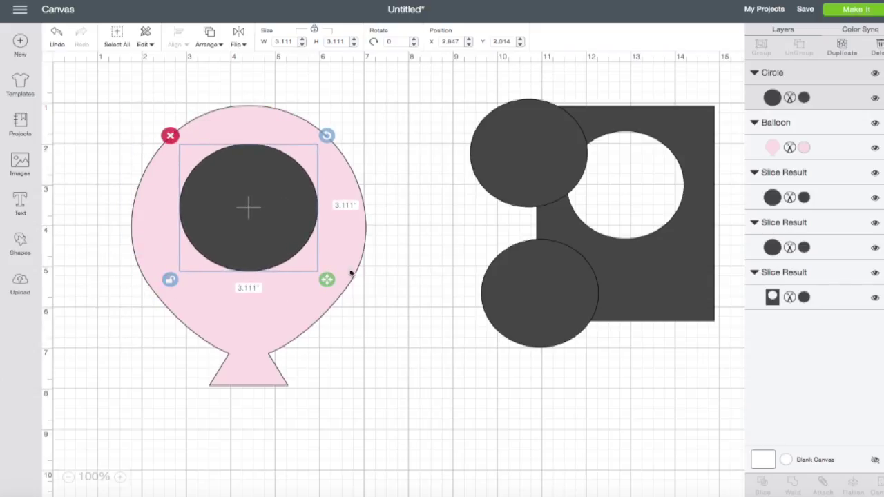
{"action": "left_click_drag", "start_coordinate": [327, 280], "coordinate": [345, 331]}
{"action": "left_click_drag", "start_coordinate": [242, 238], "coordinate": [235, 231]}
{"action": "left_click_drag", "start_coordinate": [341, 330], "coordinate": [346, 326]}
{"action": "left_click_drag", "start_coordinate": [263, 233], "coordinate": [257, 231]}
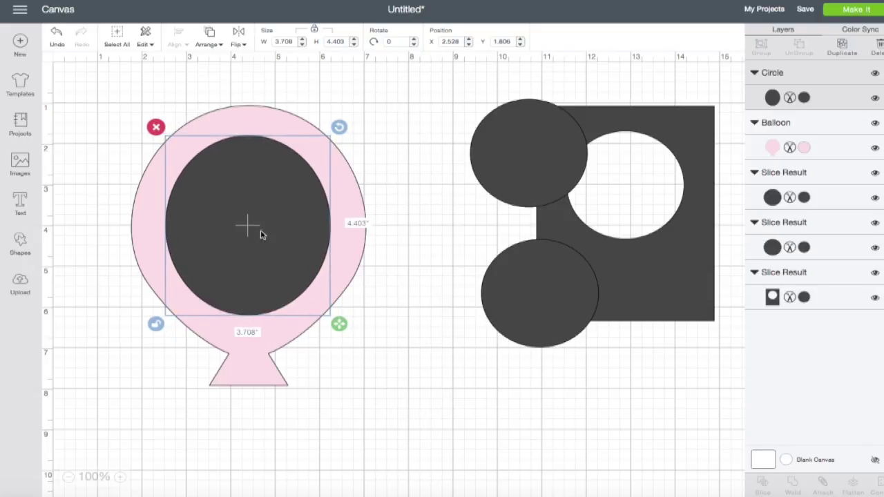
- Slice the oval out of the balloon and move the resulting ovals and balloon frame over beside the other sliced pieces
{"action": "left_click", "coordinate": [313, 142]}
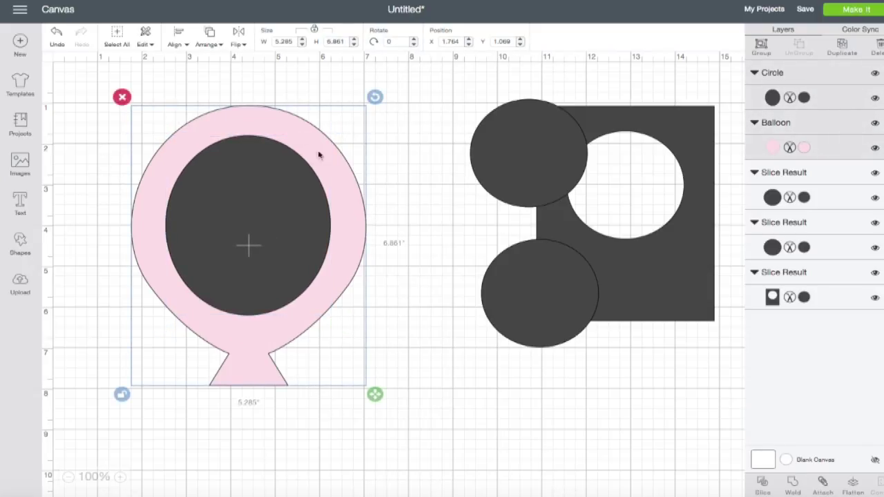
{"action": "left_click", "coordinate": [763, 485]}
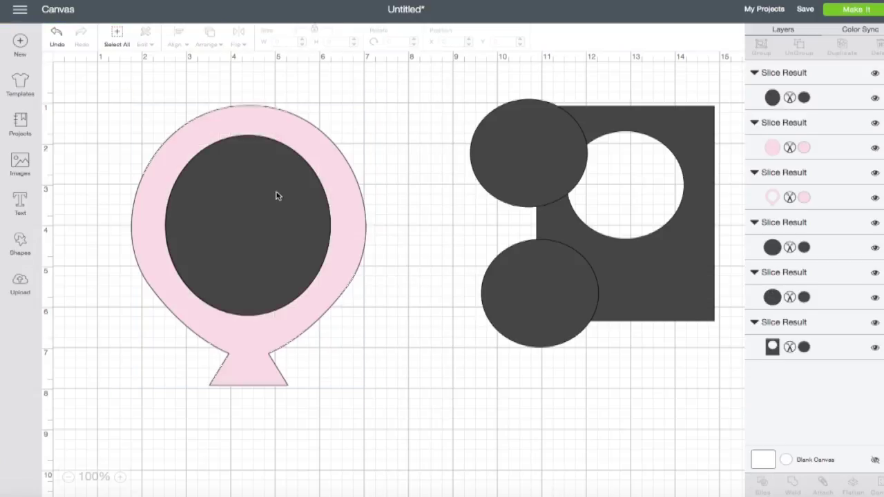
{"action": "left_click", "coordinate": [276, 194]}
{"action": "left_click_drag", "start_coordinate": [276, 194], "coordinate": [606, 371]}
{"action": "left_click_drag", "start_coordinate": [632, 423], "coordinate": [532, 338]}
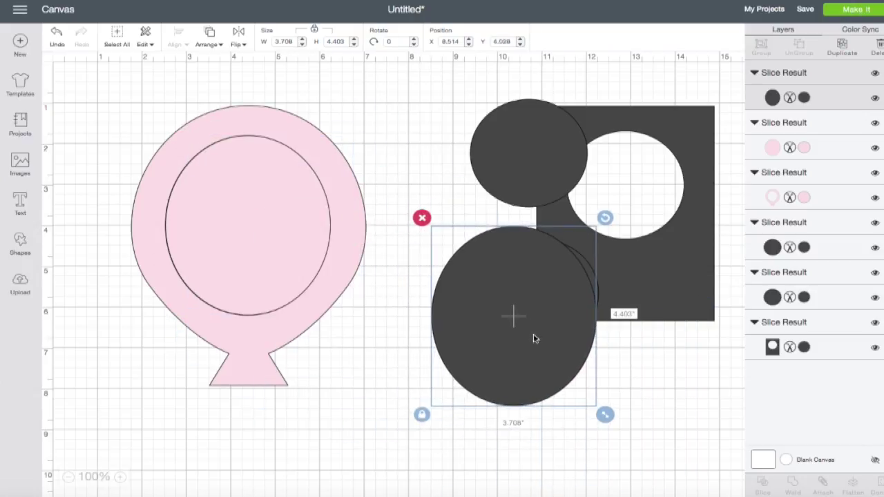
{"action": "left_click_drag", "start_coordinate": [212, 182], "coordinate": [574, 329]}
{"action": "left_click_drag", "start_coordinate": [250, 235], "coordinate": [553, 197]}
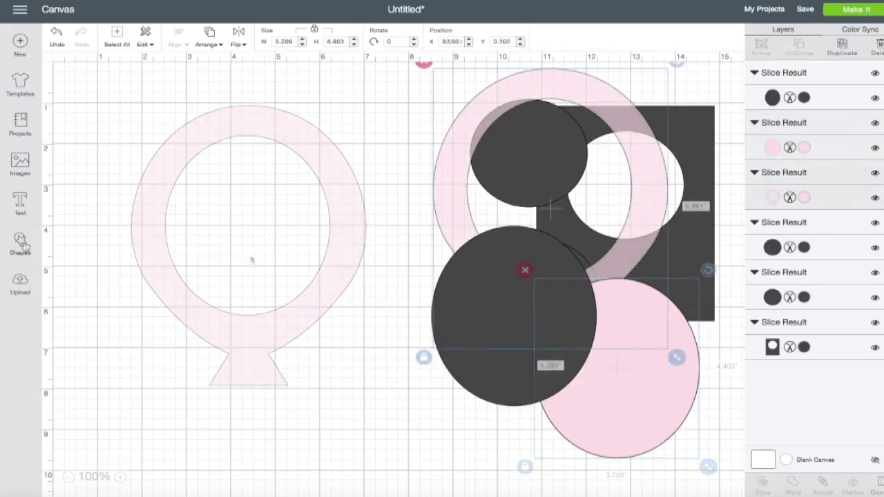
- Add the letter C as text and enlarge it to about 3.43 in wide on the empty canvas area
{"action": "left_click", "coordinate": [20, 202]}
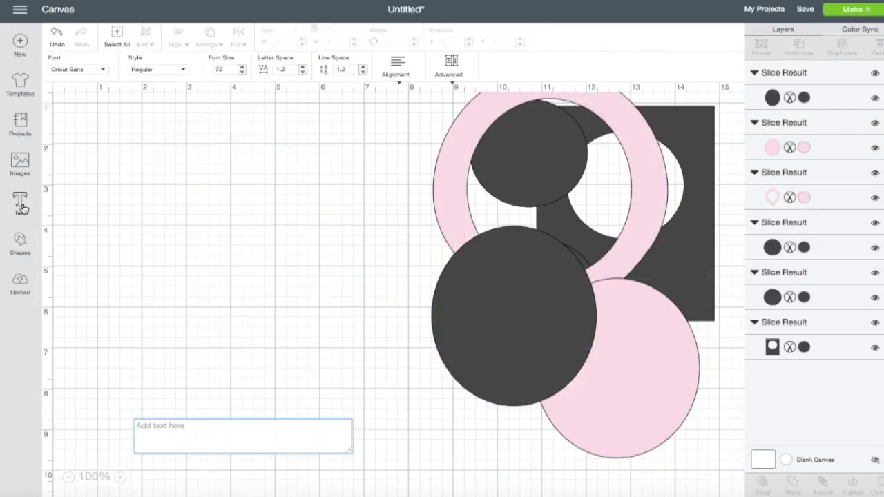
{"action": "type", "text": "C"}
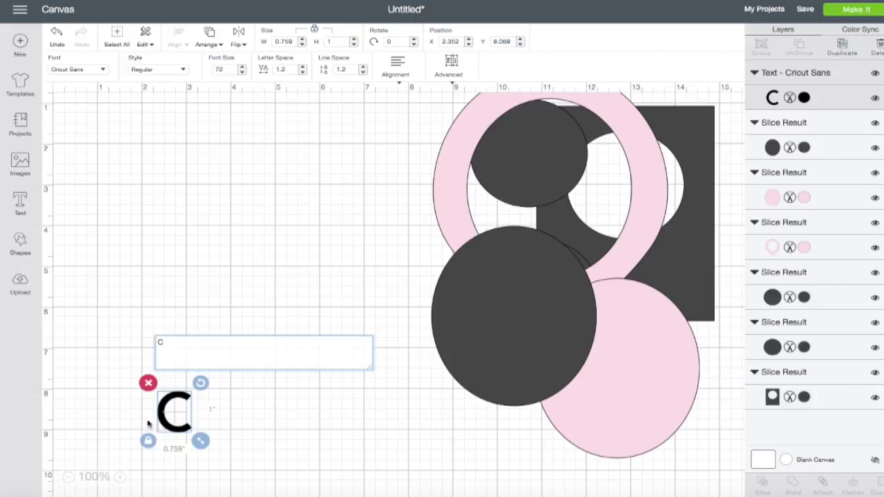
{"action": "left_click", "coordinate": [170, 429]}
{"action": "left_click_drag", "start_coordinate": [171, 429], "coordinate": [131, 165]}
{"action": "left_click_drag", "start_coordinate": [168, 186], "coordinate": [275, 310]}
{"action": "left_click_drag", "start_coordinate": [128, 207], "coordinate": [118, 193]}
- Set the letter C's font to Elfie and hide the thin inner contour so the letter is solid
{"action": "left_click", "coordinate": [106, 70]}
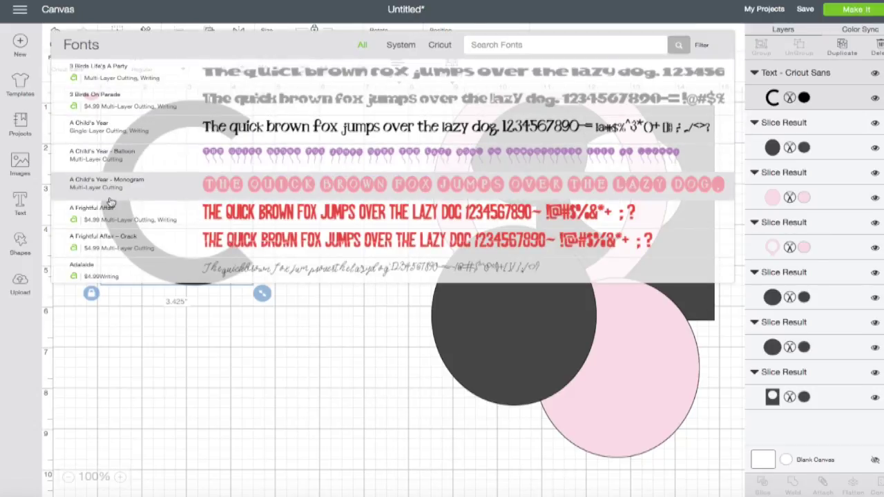
{"action": "scroll", "coordinate": [110, 200], "scroll_direction": "down", "scroll_amount": 5}
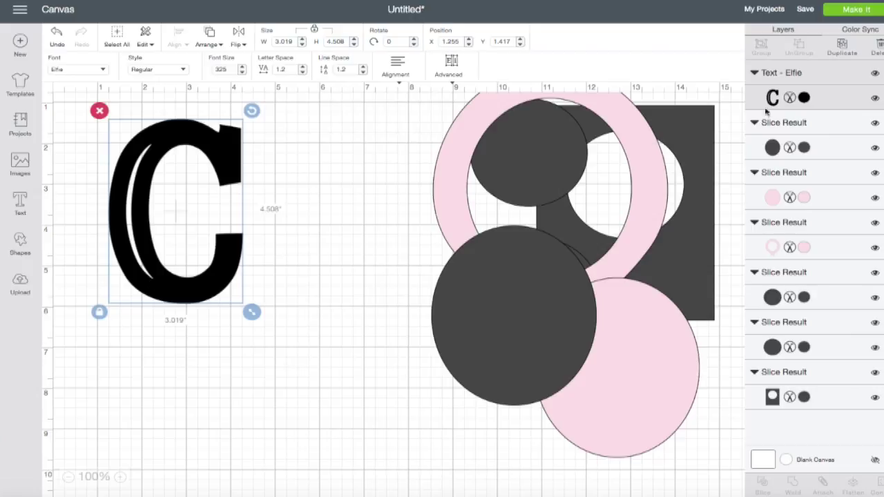
{"action": "left_click", "coordinate": [804, 99]}
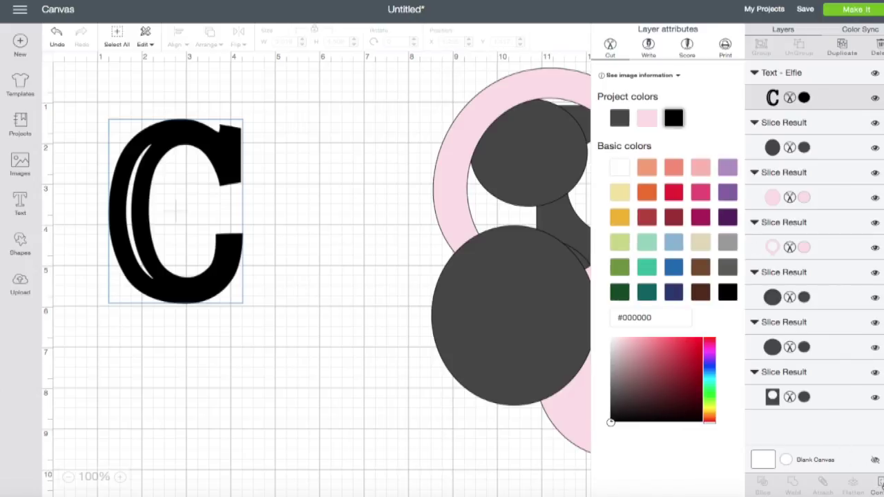
{"action": "left_click", "coordinate": [874, 486]}
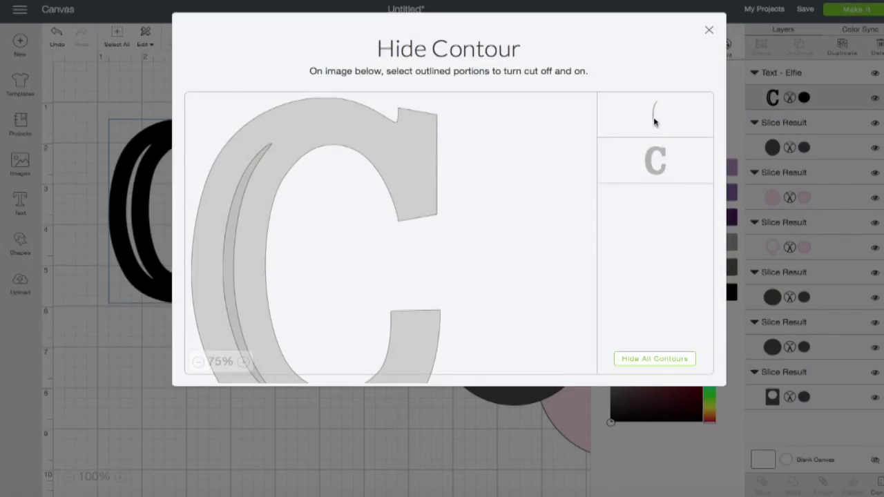
{"action": "left_click", "coordinate": [655, 119]}
{"action": "left_click", "coordinate": [709, 31]}
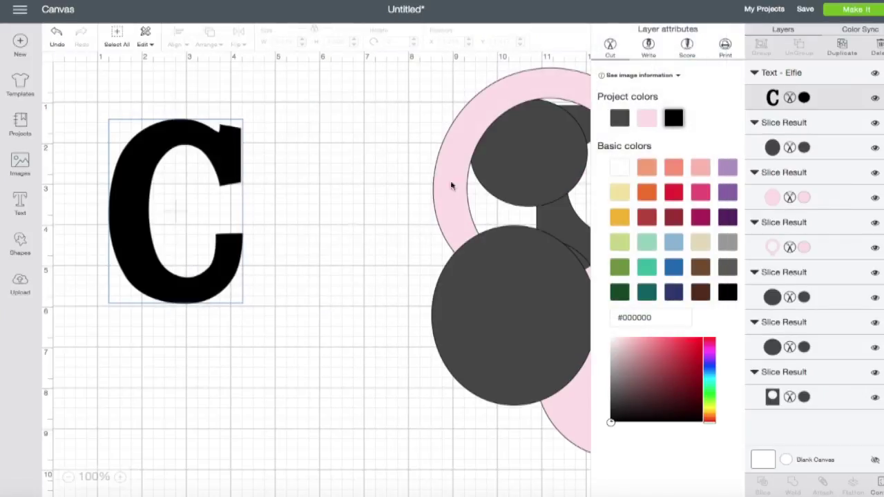
{"action": "left_click", "coordinate": [306, 239]}
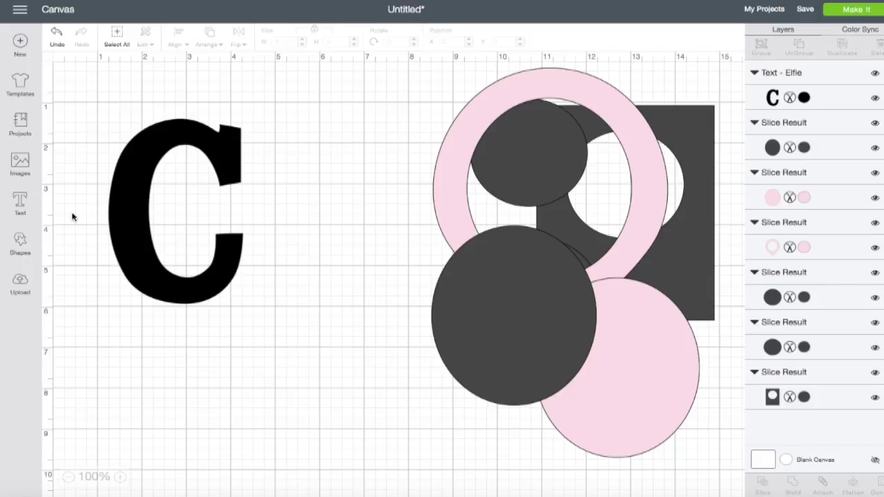
- Add a square with unlocked proportions and flatten it into a bar about 3.9 by 0.75 in across the middle of the C
{"action": "left_click", "coordinate": [20, 250]}
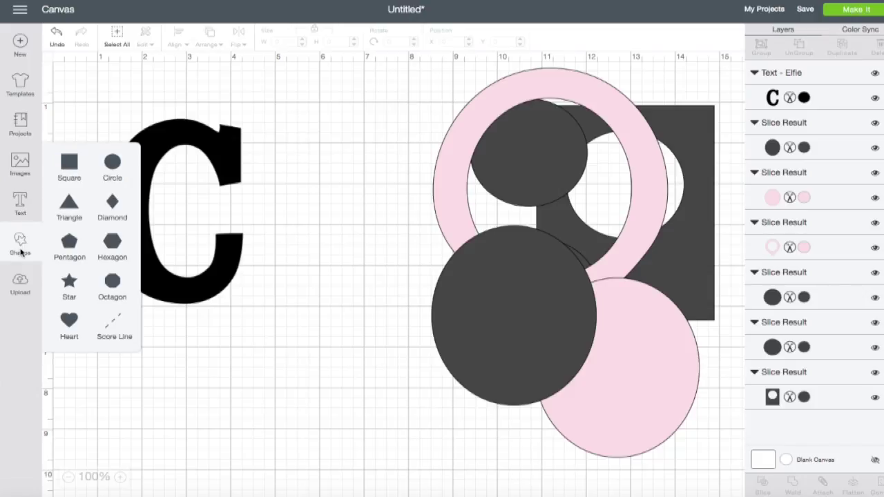
{"action": "left_click", "coordinate": [69, 162]}
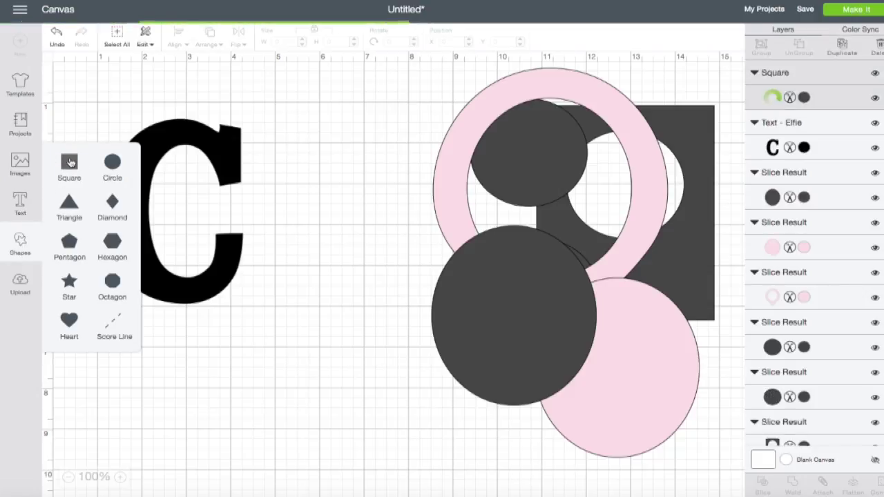
{"action": "left_click", "coordinate": [132, 280]}
{"action": "left_click_drag", "start_coordinate": [288, 278], "coordinate": [289, 183]}
{"action": "left_click_drag", "start_coordinate": [289, 168], "coordinate": [276, 233]}
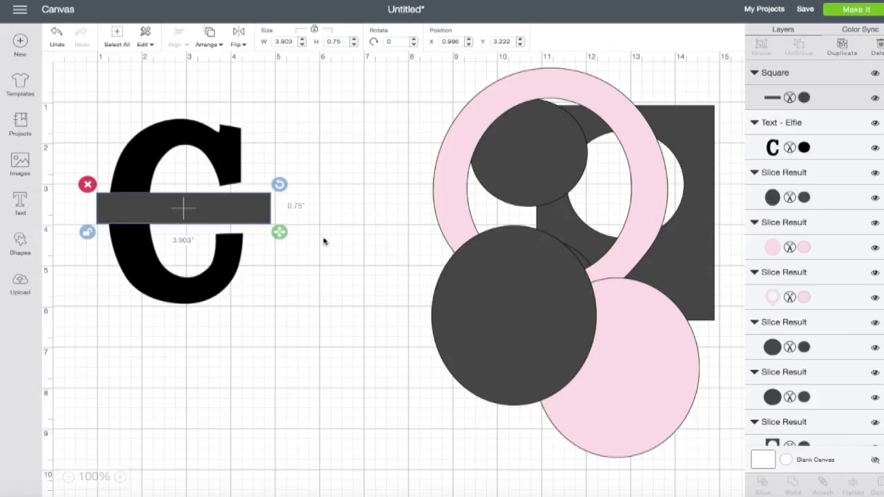
- Weld the bar and the letter C into one shape and recolour it salmon from the basic colours
{"action": "left_click", "coordinate": [67, 212]}
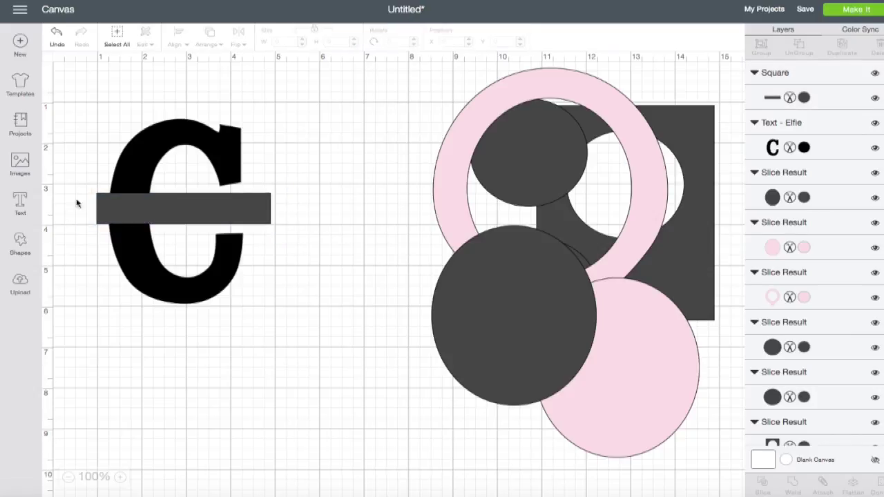
{"action": "left_click_drag", "start_coordinate": [73, 95], "coordinate": [310, 348]}
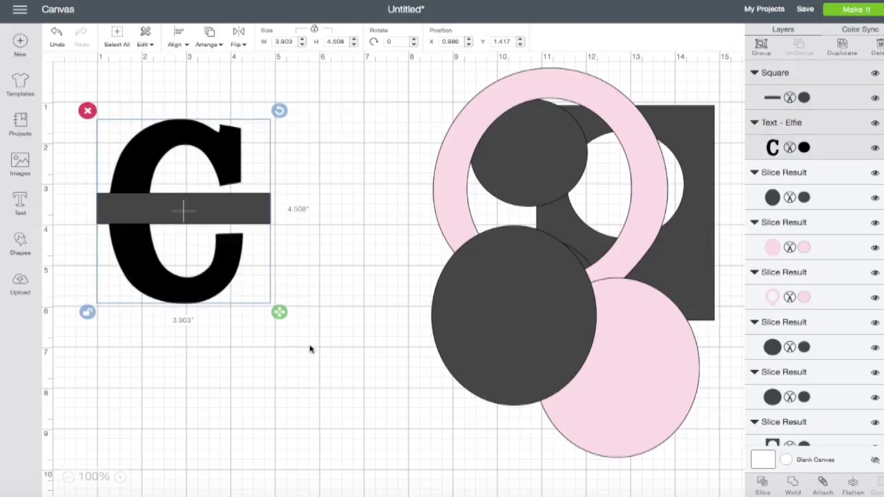
{"action": "left_click", "coordinate": [793, 487]}
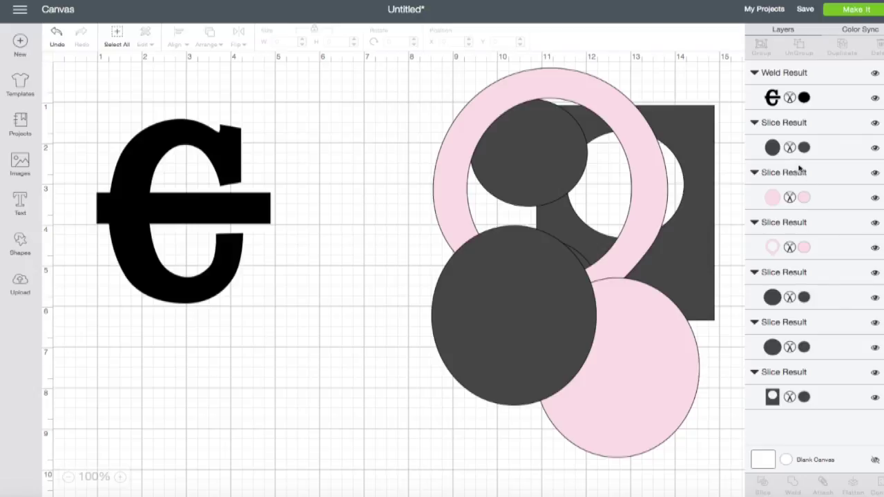
{"action": "left_click", "coordinate": [805, 98]}
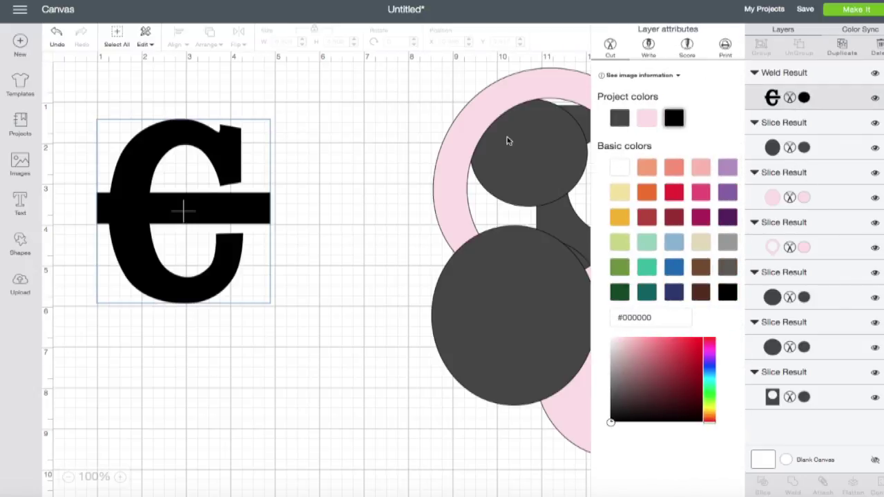
{"action": "left_click", "coordinate": [674, 171]}
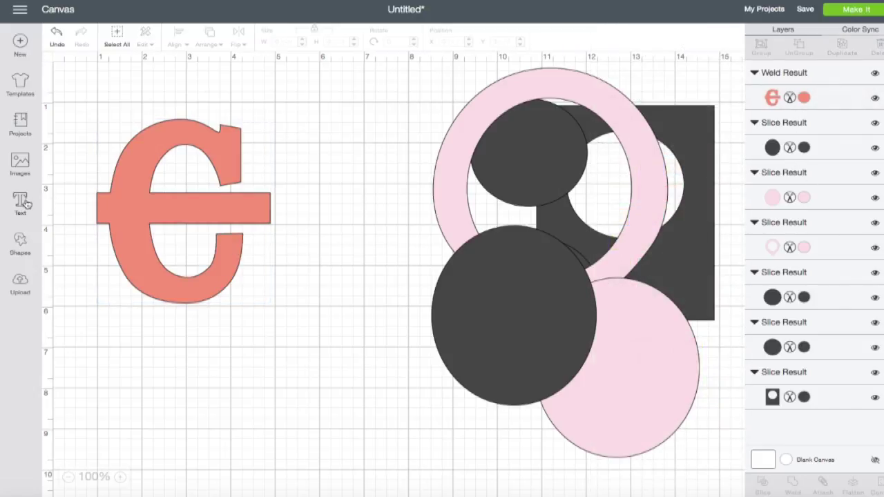
- Add a square with unlocked proportions and flatten it into a bar about 6.32 by 0.5 in across the welded C's middle
{"action": "left_click", "coordinate": [22, 242]}
{"action": "left_click", "coordinate": [69, 164]}
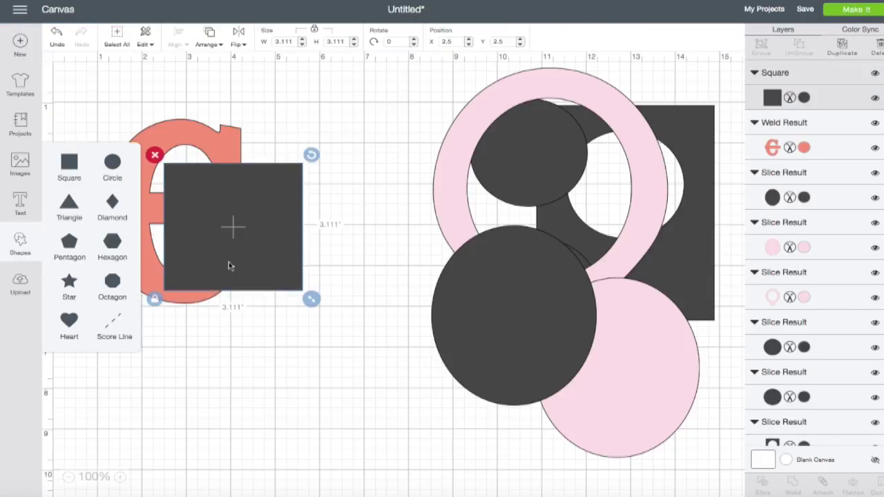
{"action": "left_click", "coordinate": [154, 298]}
{"action": "left_click_drag", "start_coordinate": [312, 299], "coordinate": [454, 192]}
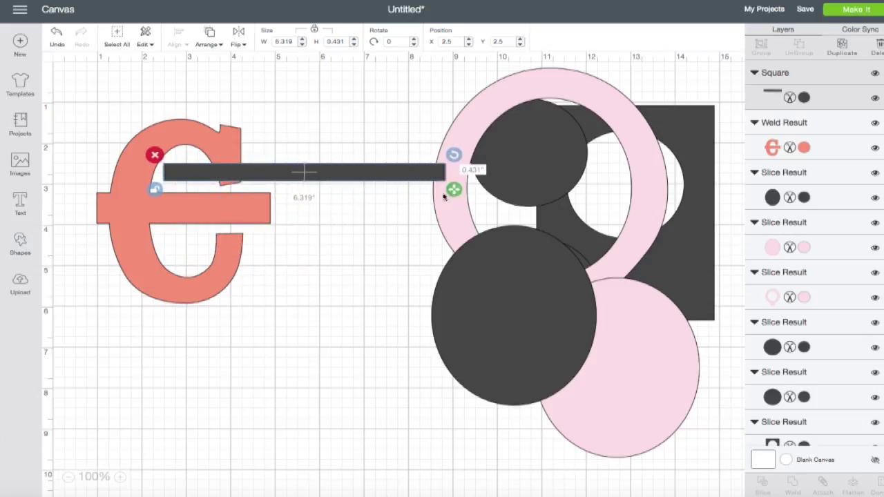
{"action": "left_click_drag", "start_coordinate": [373, 176], "coordinate": [281, 212]}
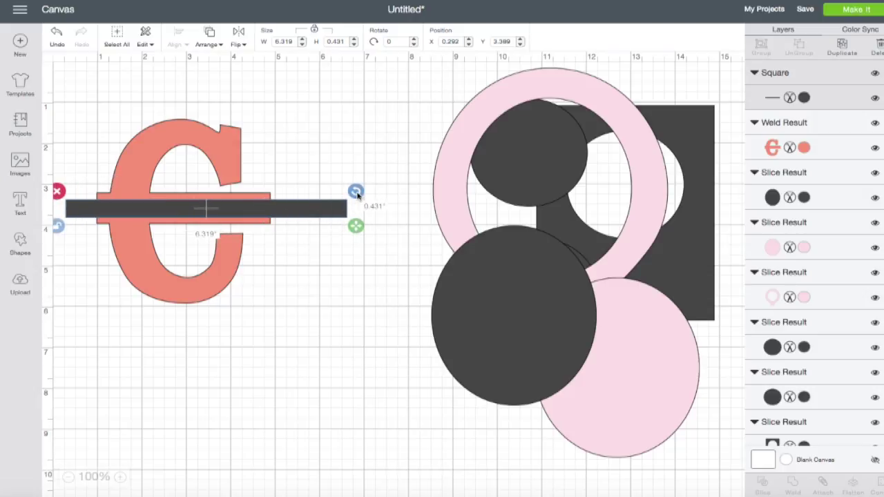
{"action": "left_click_drag", "start_coordinate": [355, 226], "coordinate": [309, 209]}
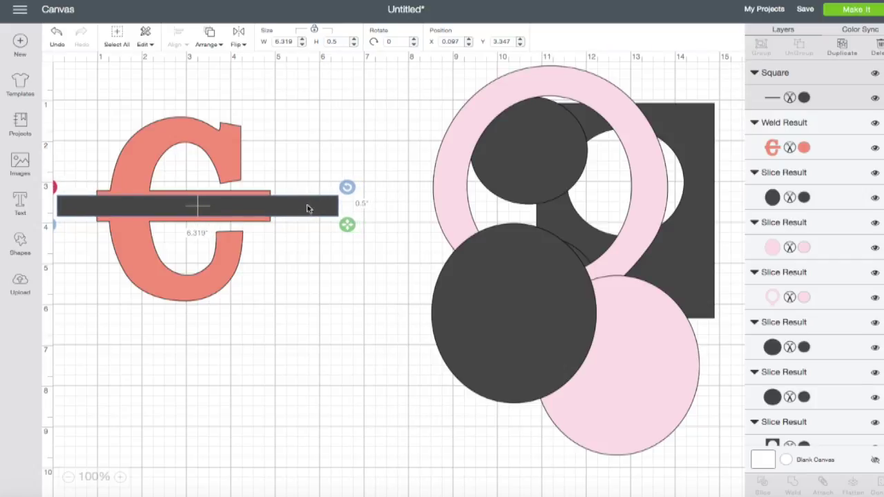
- Slice the welded salmon C with the dark bar lying across its middle
{"action": "left_click", "coordinate": [358, 355]}
{"action": "left_click_drag", "start_coordinate": [58, 68], "coordinate": [355, 392]}
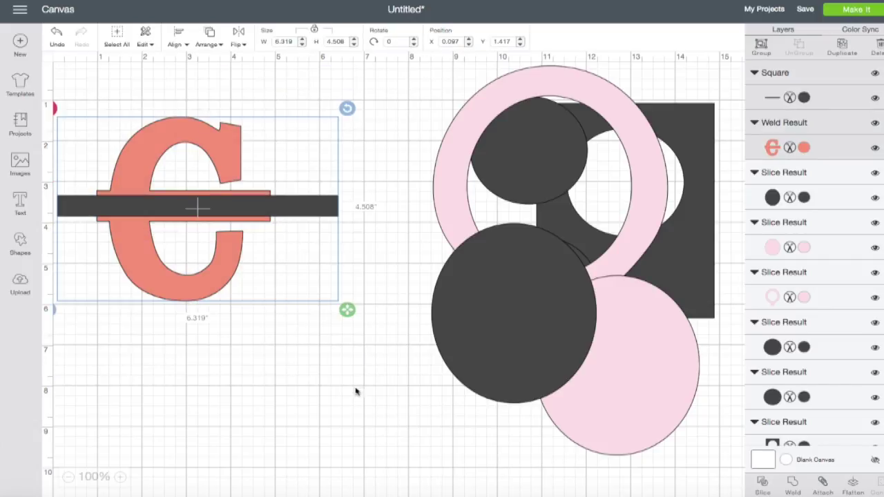
{"action": "left_click", "coordinate": [762, 482]}
- Move the cut-out bar pieces below the letter and shift the sliced C slightly up, clear of them
{"action": "left_click_drag", "start_coordinate": [201, 205], "coordinate": [265, 404]}
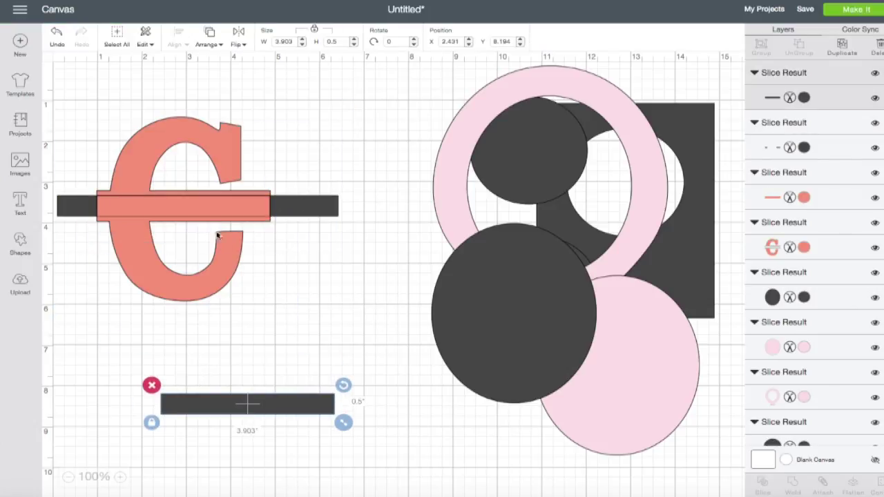
{"action": "left_click_drag", "start_coordinate": [209, 206], "coordinate": [254, 466]}
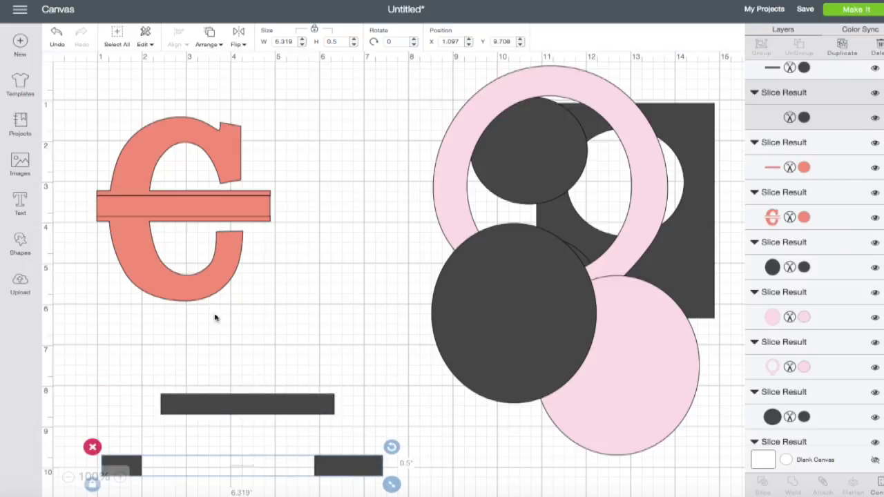
{"action": "left_click_drag", "start_coordinate": [191, 193], "coordinate": [335, 458]}
{"action": "left_click_drag", "start_coordinate": [153, 162], "coordinate": [148, 143]}
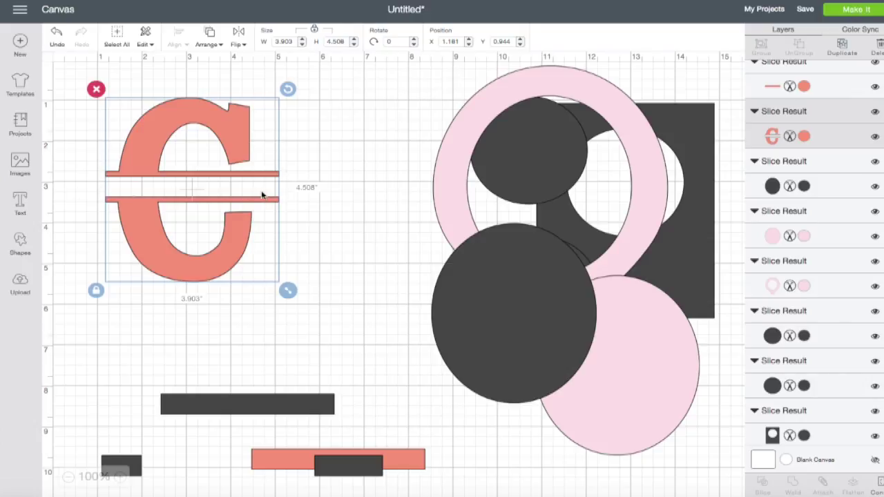
{"action": "left_click", "coordinate": [352, 217]}
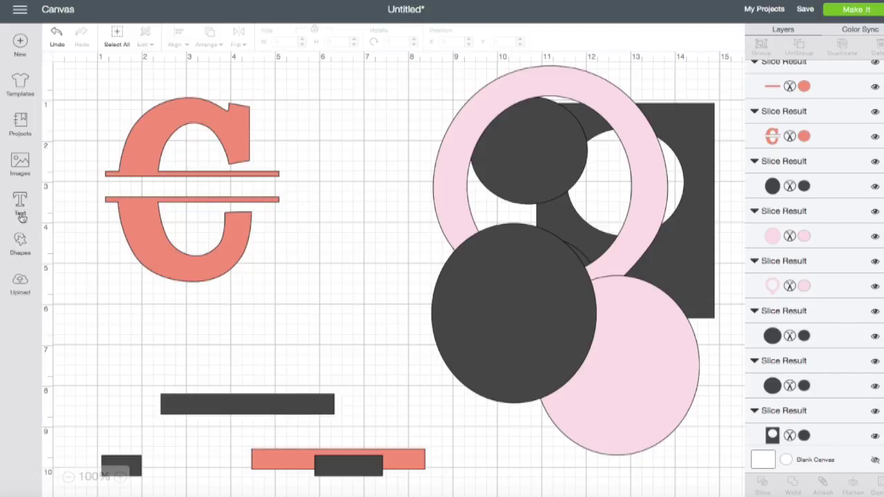
- Add a square and enlarge it to about 4.74 in so it covers only the lower half of the C
{"action": "left_click", "coordinate": [20, 243]}
{"action": "left_click", "coordinate": [69, 164]}
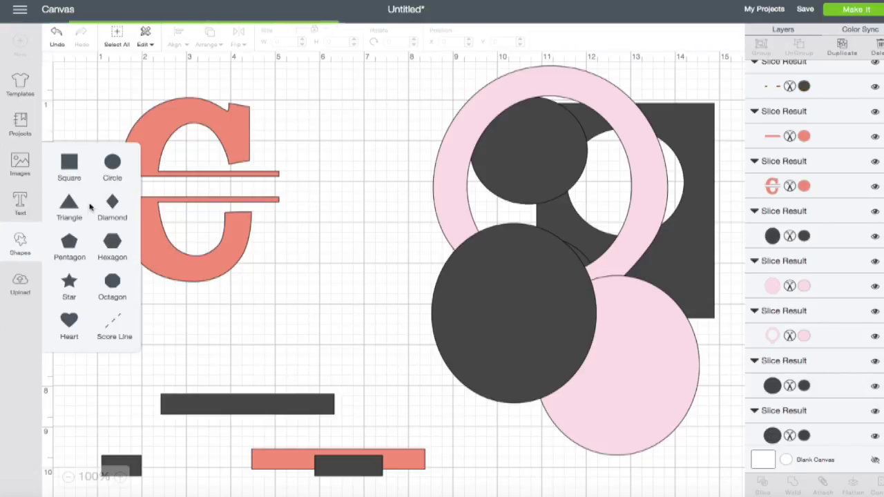
{"action": "left_click_drag", "start_coordinate": [259, 224], "coordinate": [155, 225]}
{"action": "left_click_drag", "start_coordinate": [233, 318], "coordinate": [303, 313]}
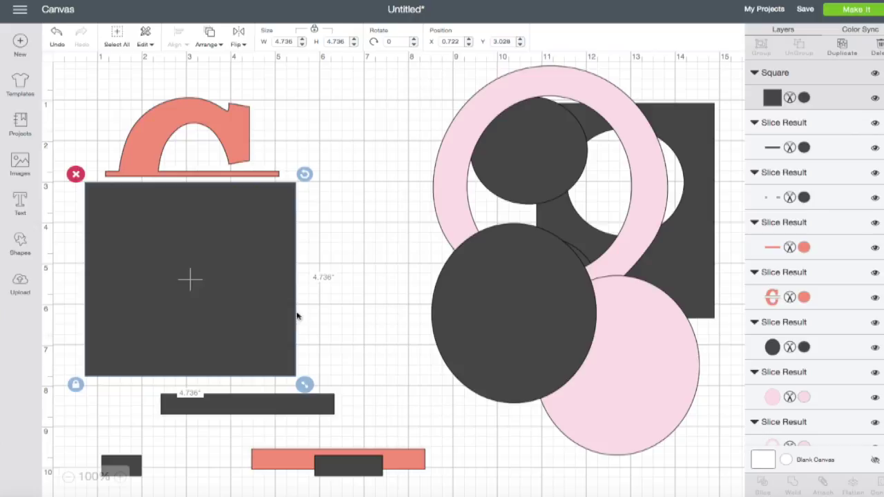
{"action": "left_click", "coordinate": [355, 262]}
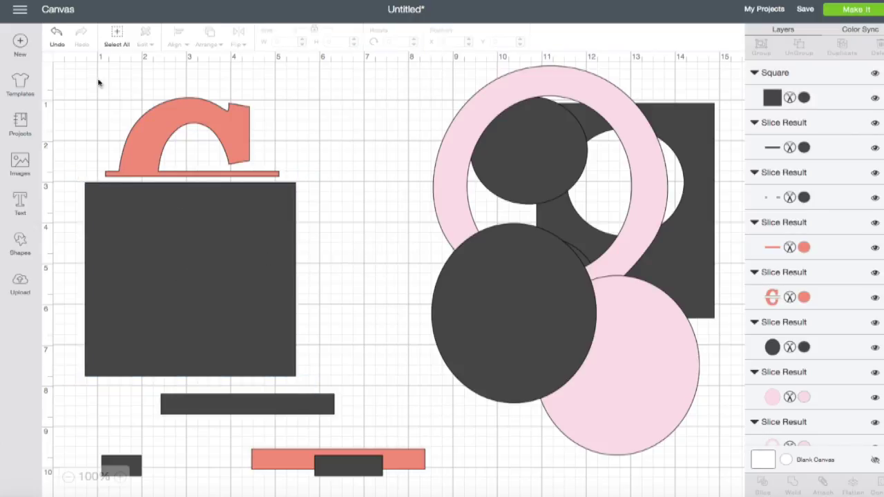
- Slice the C with the square to separate its halves, and move the dark leftover pieces onto the pile of old shapes
{"action": "left_click_drag", "start_coordinate": [60, 70], "coordinate": [357, 395]}
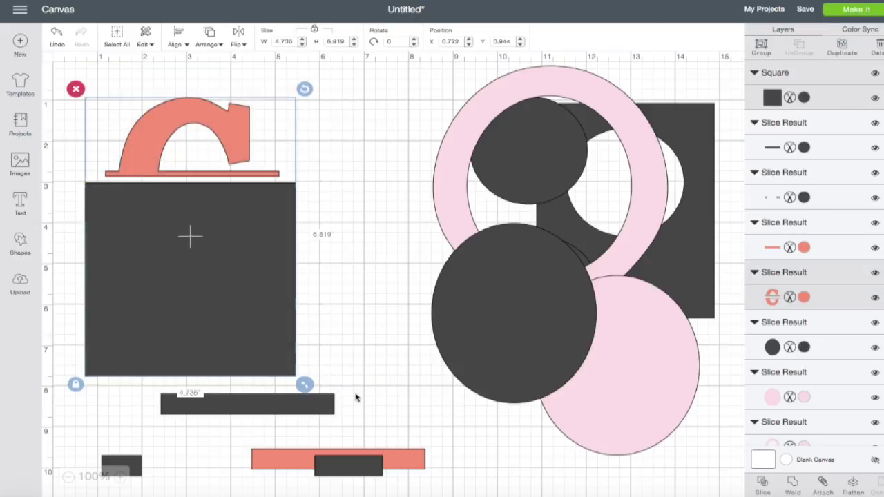
{"action": "left_click", "coordinate": [762, 483]}
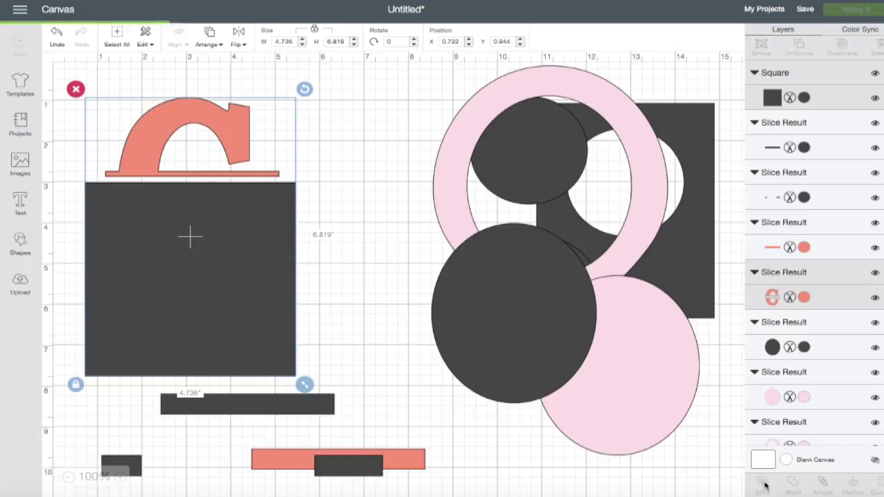
{"action": "left_click_drag", "start_coordinate": [257, 273], "coordinate": [578, 207]}
{"action": "left_click_drag", "start_coordinate": [272, 355], "coordinate": [613, 295]}
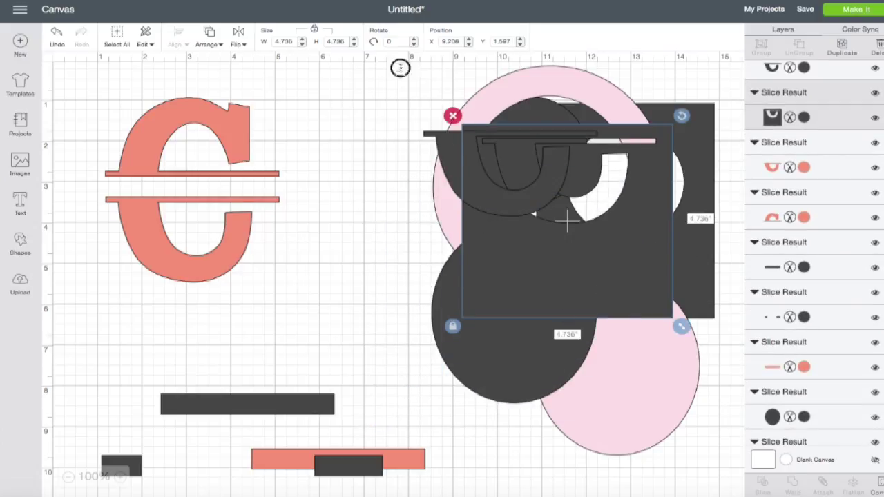
{"action": "left_click", "coordinate": [427, 109]}
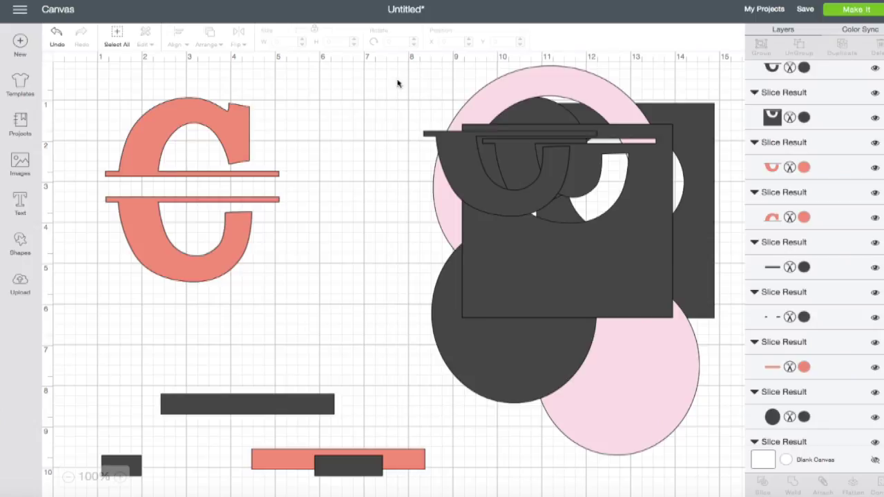
- Delete the pile of old shapes and all leftover bar pieces, keeping only the two salmon C halves
{"action": "scroll", "coordinate": [384, 84], "scroll_direction": "up", "scroll_amount": 1}
{"action": "left_click_drag", "start_coordinate": [385, 67], "coordinate": [714, 476]}
{"action": "key", "text": "Delete"}
{"action": "left_click_drag", "start_coordinate": [71, 348], "coordinate": [235, 473]}
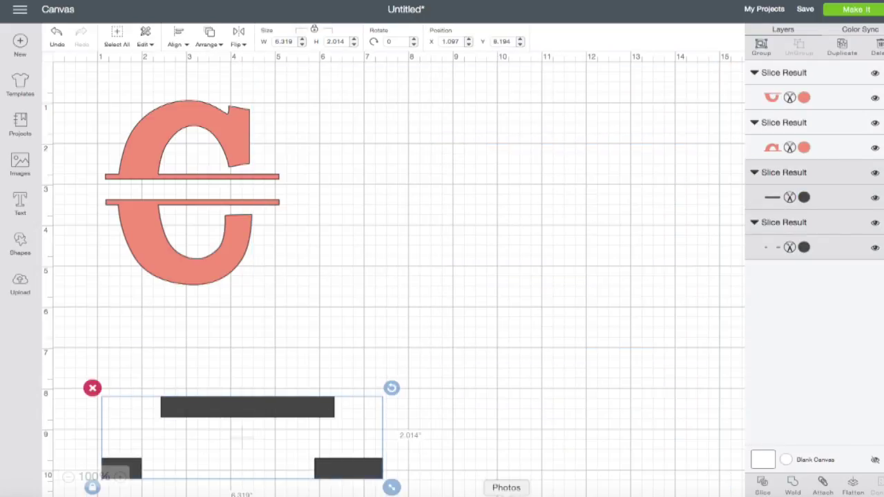
{"action": "key", "text": "Delete"}
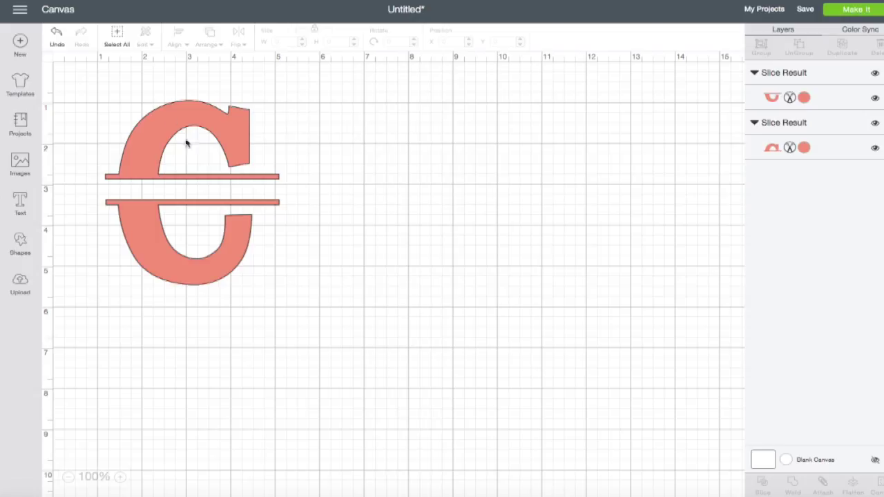
- Move the upper and lower C halves to the middle of the canvas with a wider gap between them
{"action": "left_click_drag", "start_coordinate": [235, 122], "coordinate": [474, 95]}
{"action": "left_click_drag", "start_coordinate": [209, 272], "coordinate": [438, 270]}
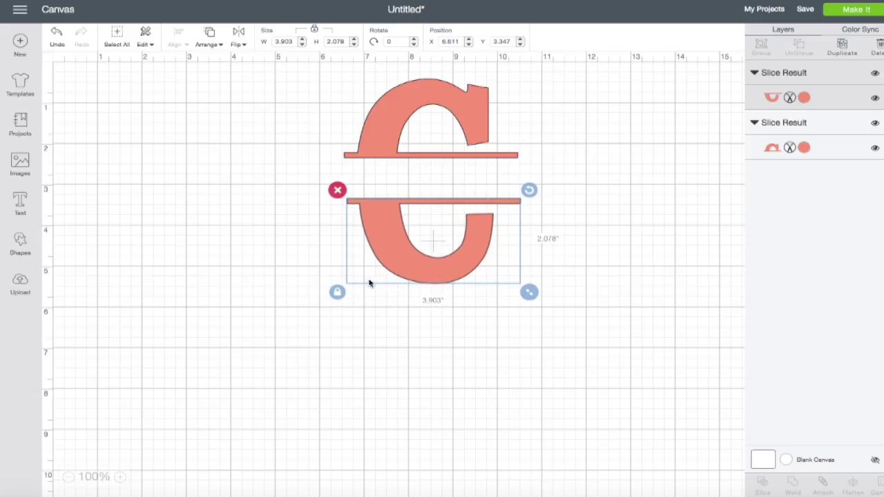
- Add the person's first name as text in the Elfie font and fit it about 4.1 in wide between the C halves
{"action": "left_click", "coordinate": [20, 202]}
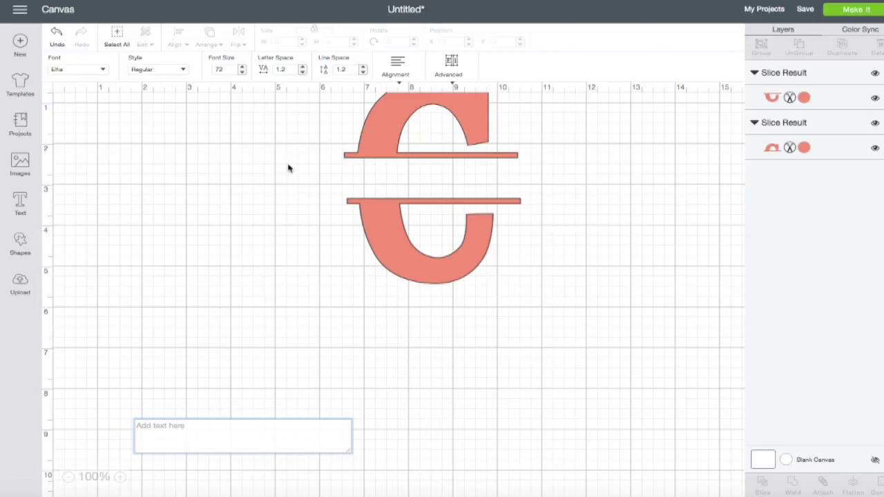
{"action": "type", "text": "Ch"}
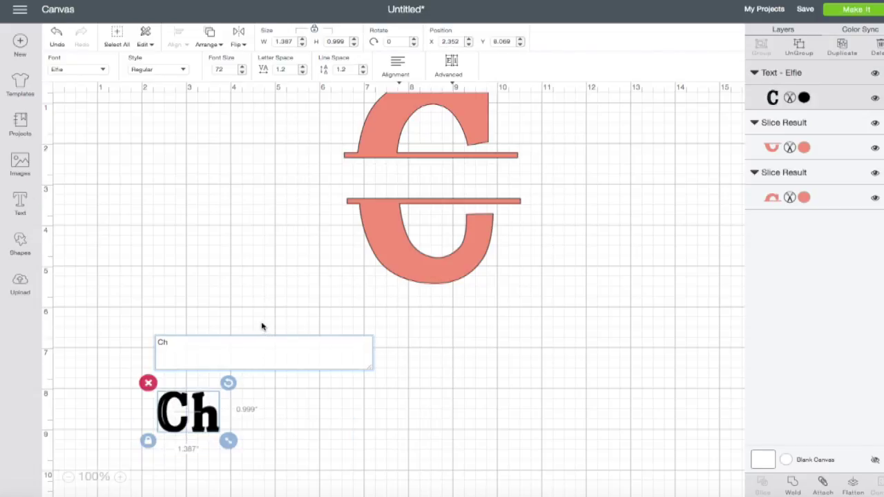
{"action": "type", "text": "ristina"}
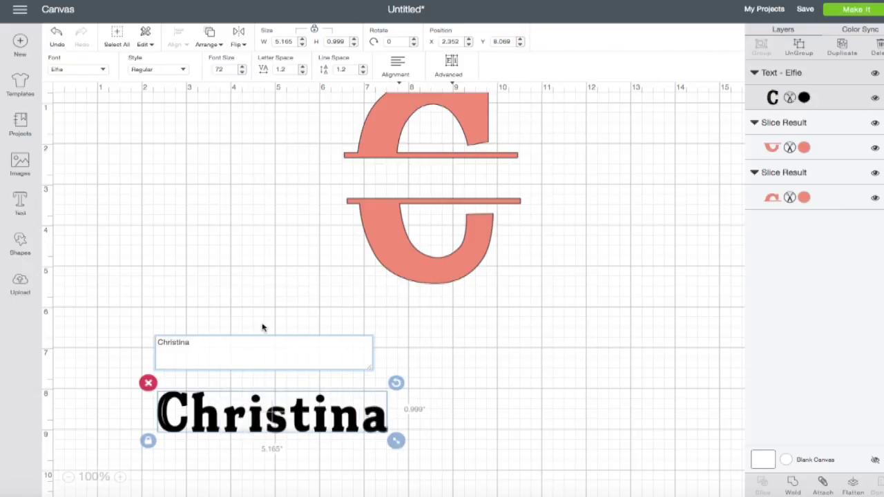
{"action": "left_click_drag", "start_coordinate": [300, 424], "coordinate": [463, 183]}
{"action": "left_click_drag", "start_coordinate": [555, 203], "coordinate": [507, 190]}
{"action": "left_click_drag", "start_coordinate": [435, 179], "coordinate": [455, 185]}
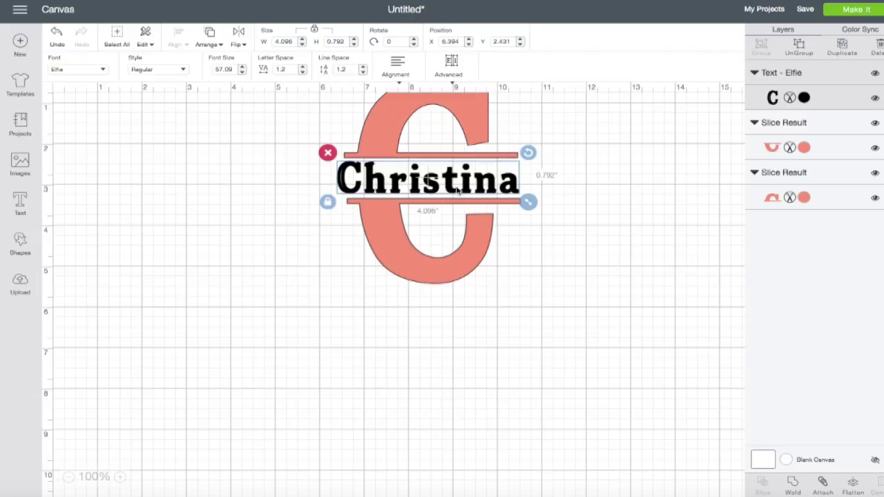
- Move both C halves and the name together to the left part of the canvas and deselect them
{"action": "scroll", "coordinate": [442, 221], "scroll_direction": "down", "scroll_amount": 1}
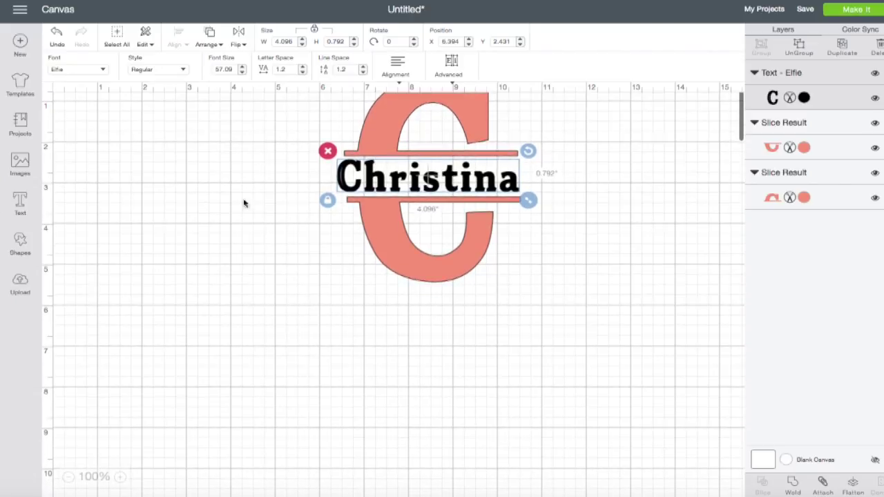
{"action": "left_click", "coordinate": [253, 166]}
{"action": "left_click_drag", "start_coordinate": [630, 338], "coordinate": [253, 54]}
{"action": "left_click_drag", "start_coordinate": [417, 123], "coordinate": [244, 173]}
{"action": "left_click", "coordinate": [544, 268]}
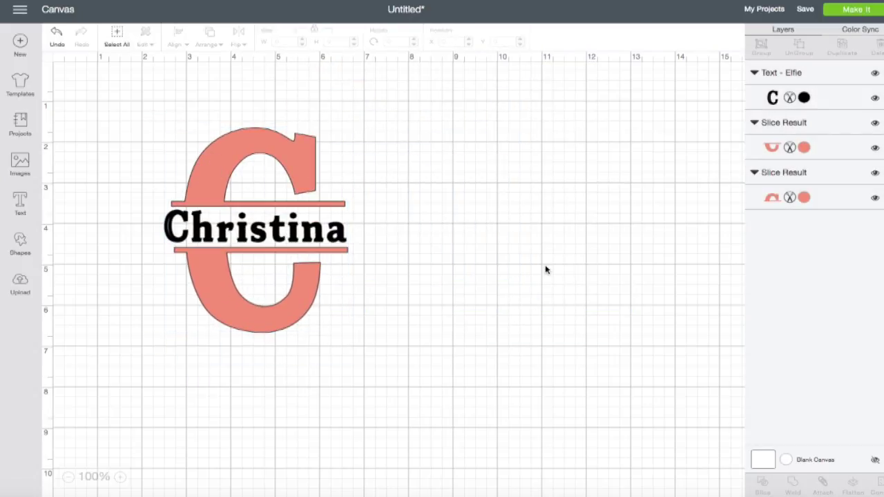